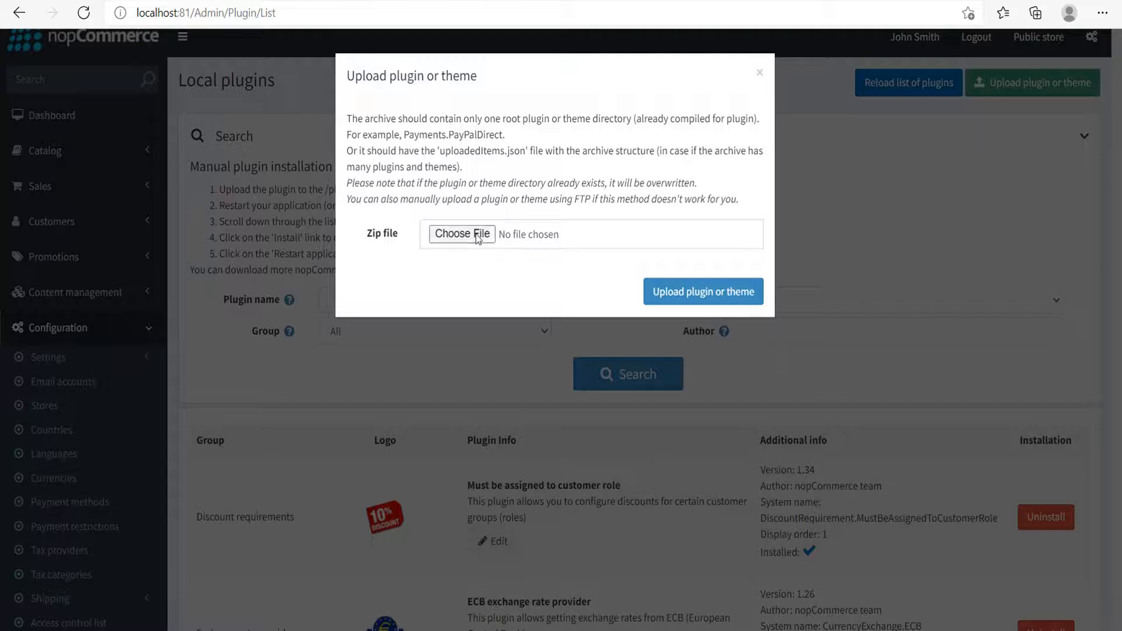
# Upload the plugin archive 54379_21552500_miniOrange.saml (2).zip from Downloads to the store's local plugins.
pyautogui.click(463, 234)
pyautogui.click(246, 110)
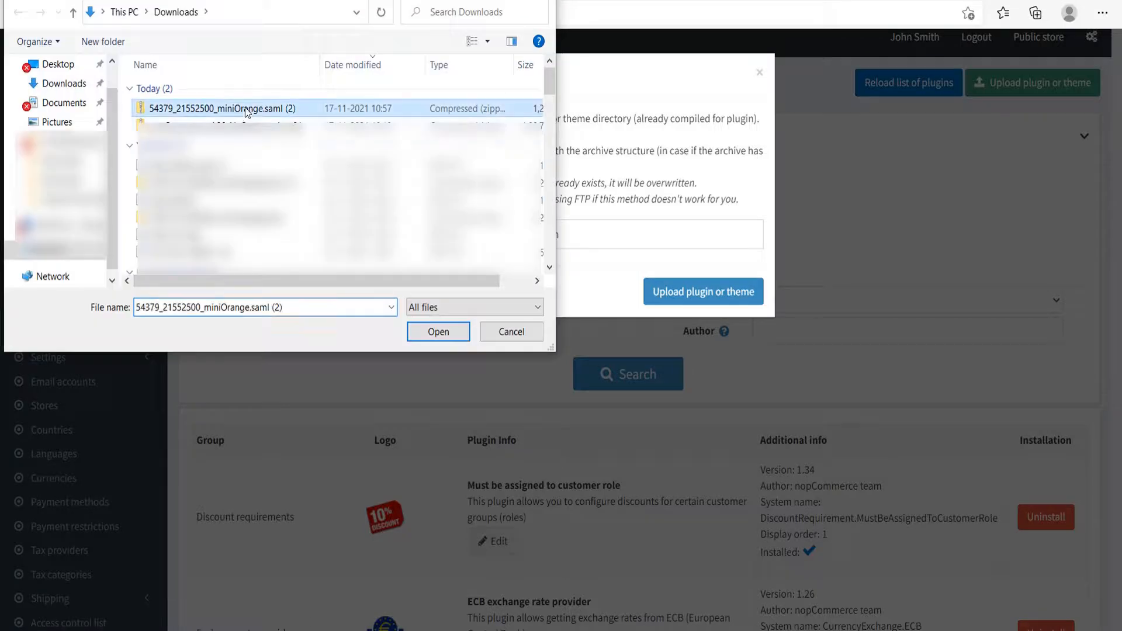
pyautogui.click(438, 332)
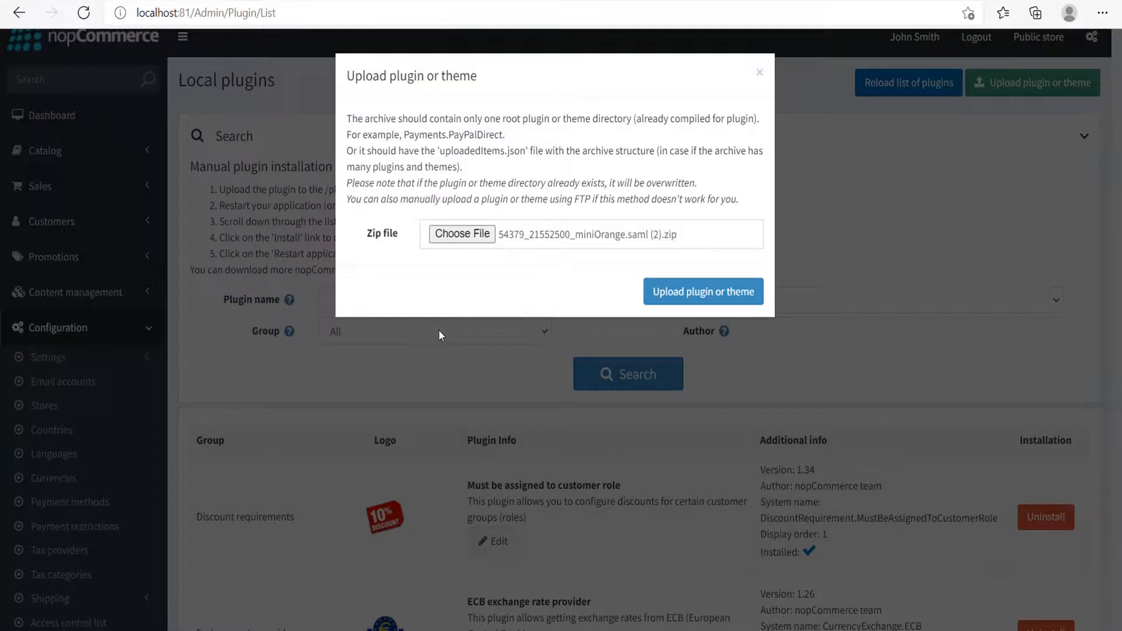
pyautogui.click(669, 301)
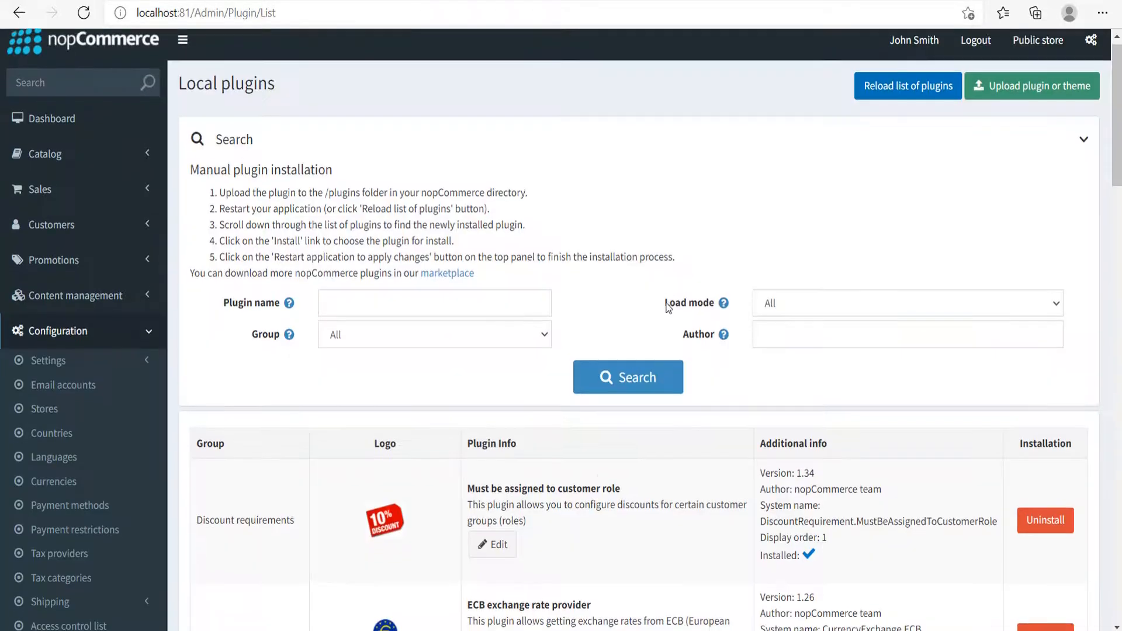
# Install the miniOrange SAML SSO plugin from the local plugins list and open its configuration.
pyautogui.scroll(-7, 669, 308)
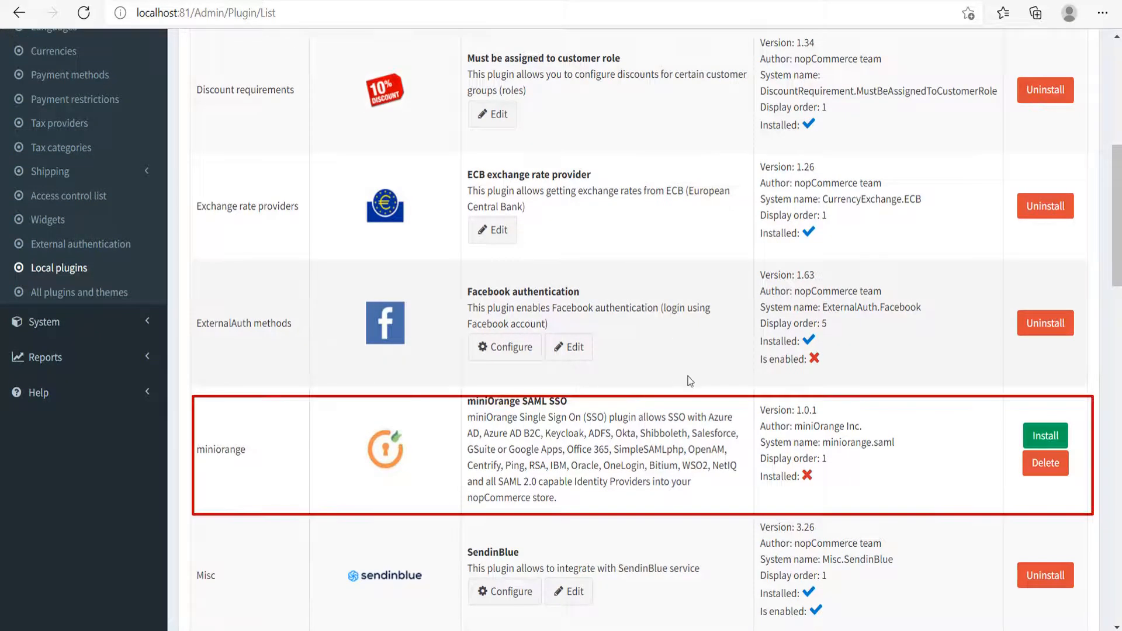
pyautogui.click(1045, 435)
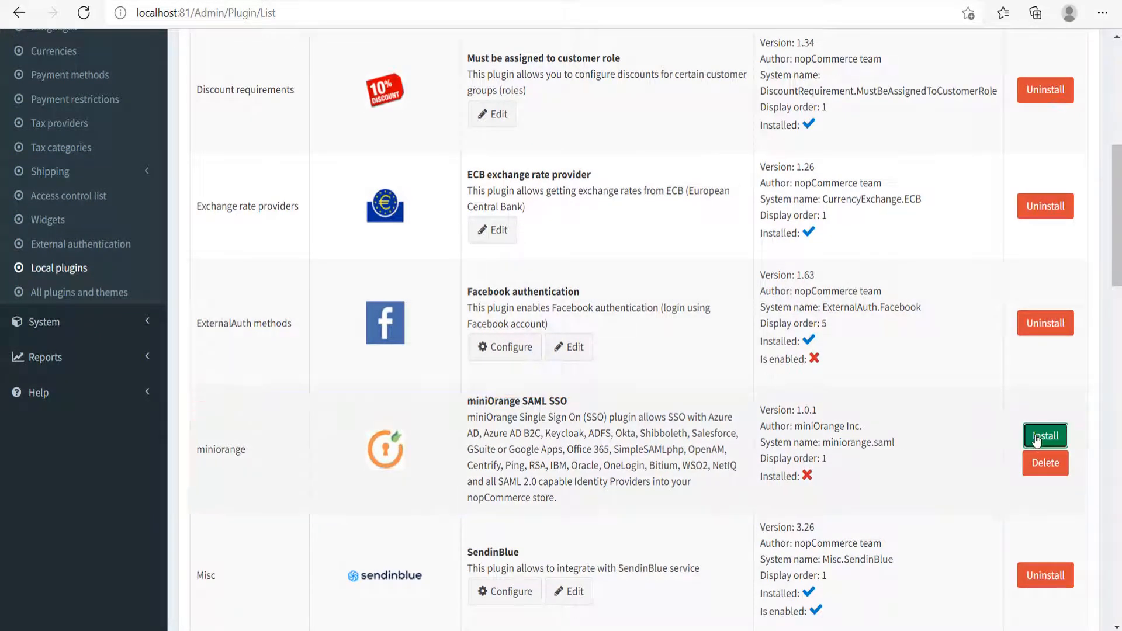
pyautogui.scroll(-7, 1036, 441)
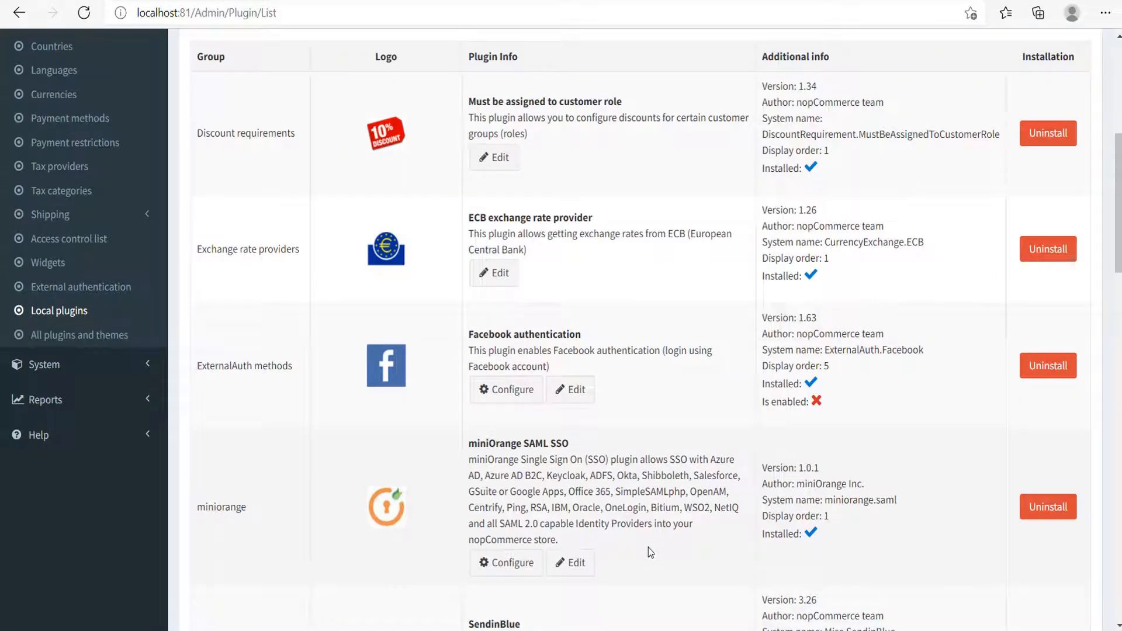
pyautogui.click(519, 563)
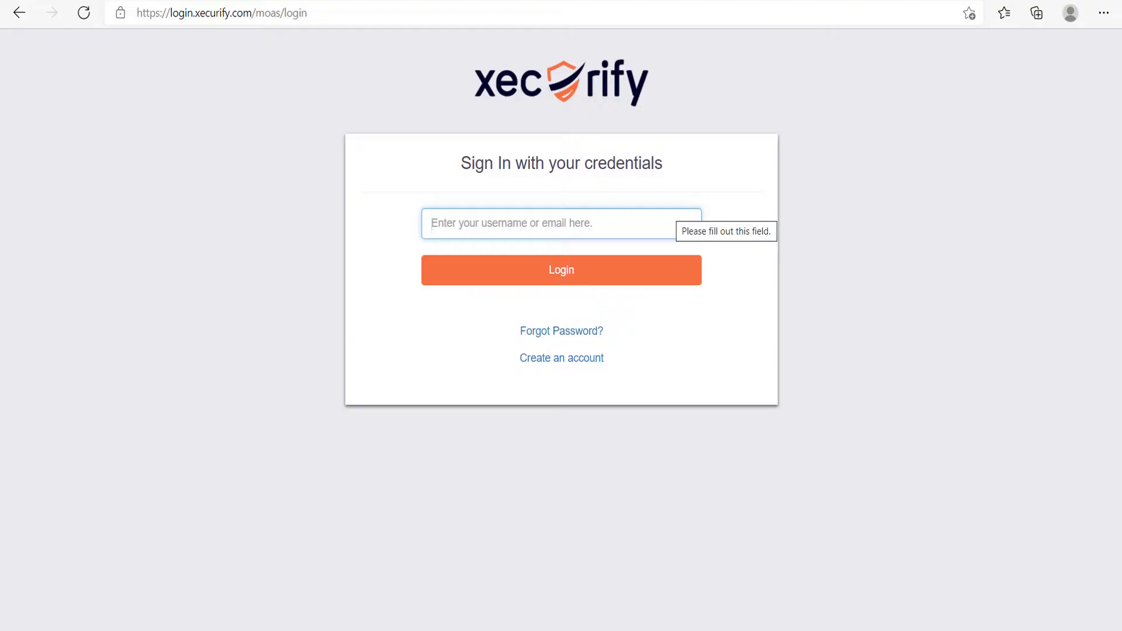
# Sign in to the xecurify admin console with the account e-mail and the account password.
pyautogui.hotkey('ctrl', 'v')
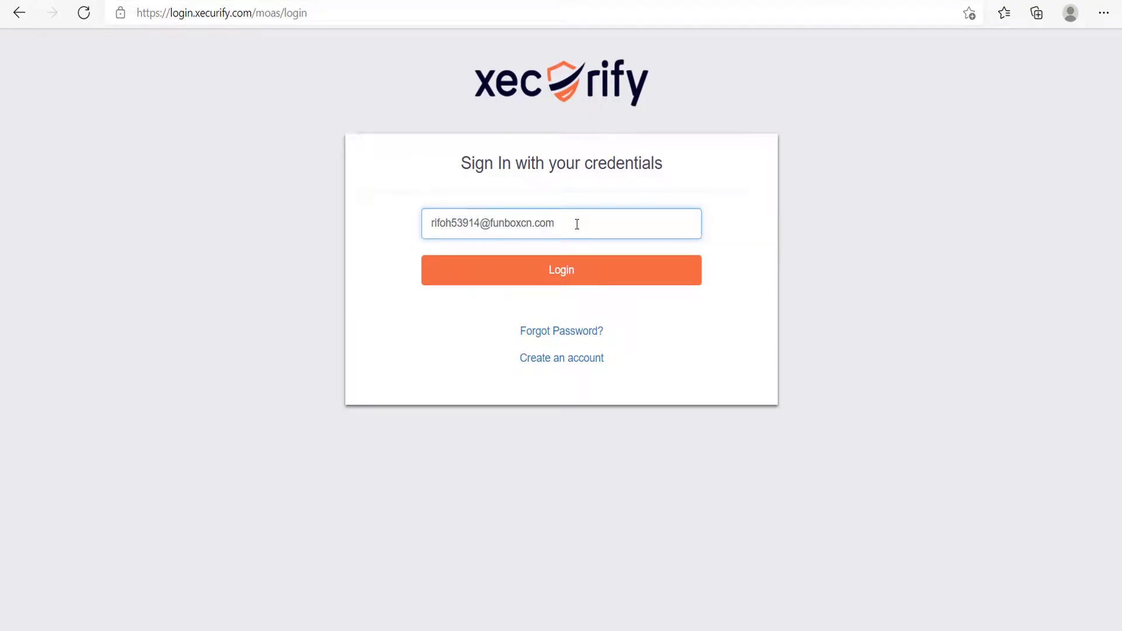
pyautogui.click(570, 278)
pyautogui.write('***')
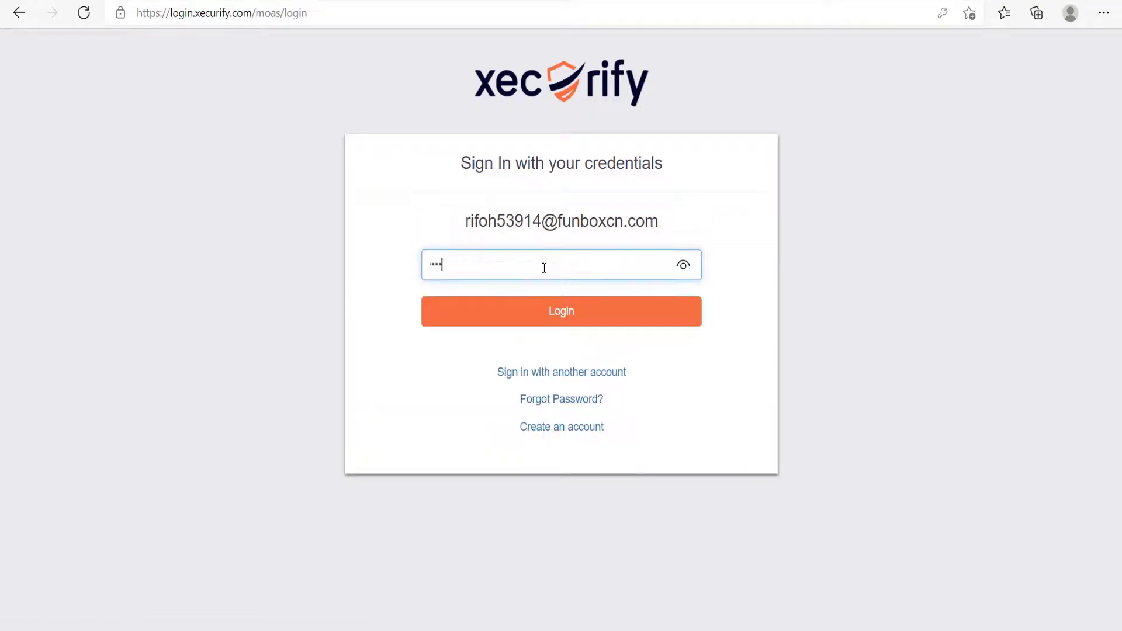
pyautogui.write('*****')
pyautogui.click(566, 318)
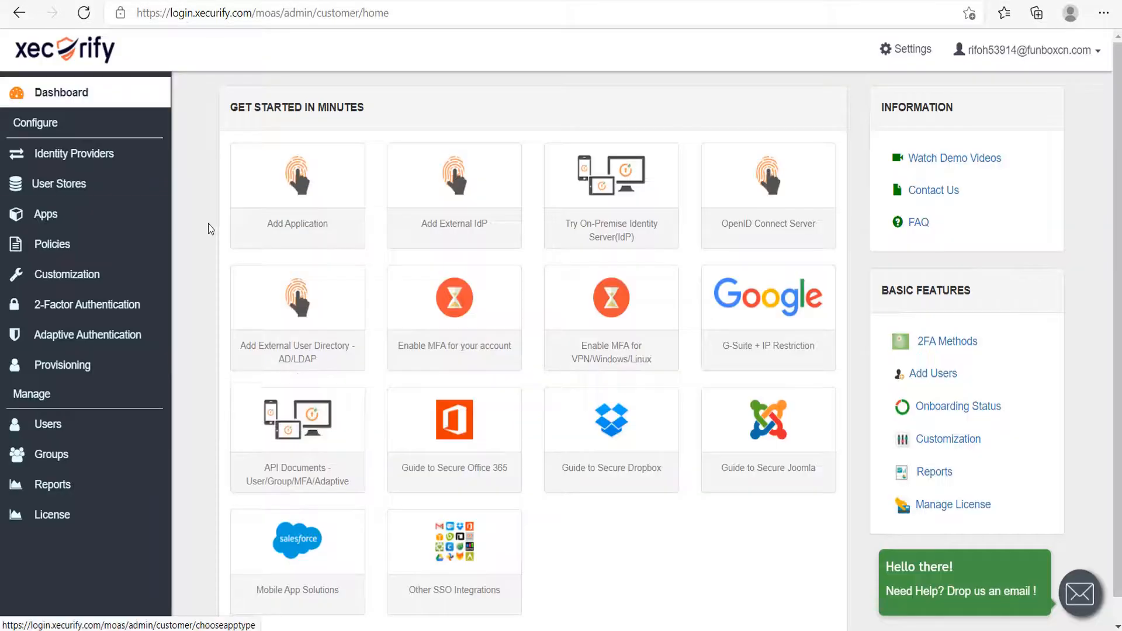
# Start adding a SAML/WS-FED application in xecurify, searching for "custom" and choosing Custom SAML App.
pyautogui.click(86, 220)
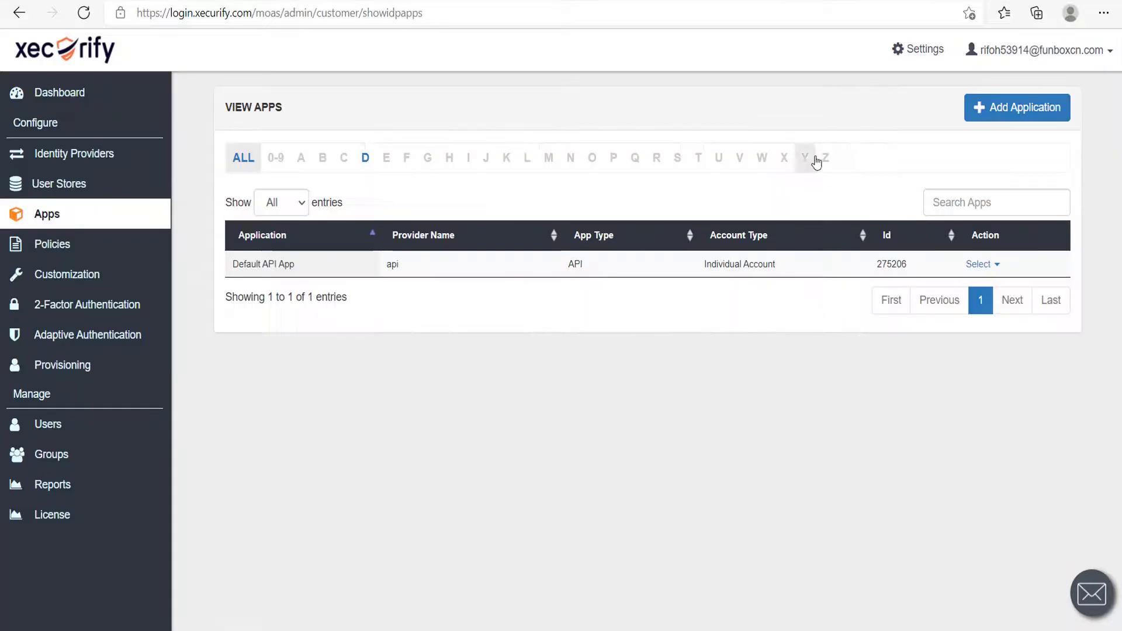
pyautogui.click(986, 114)
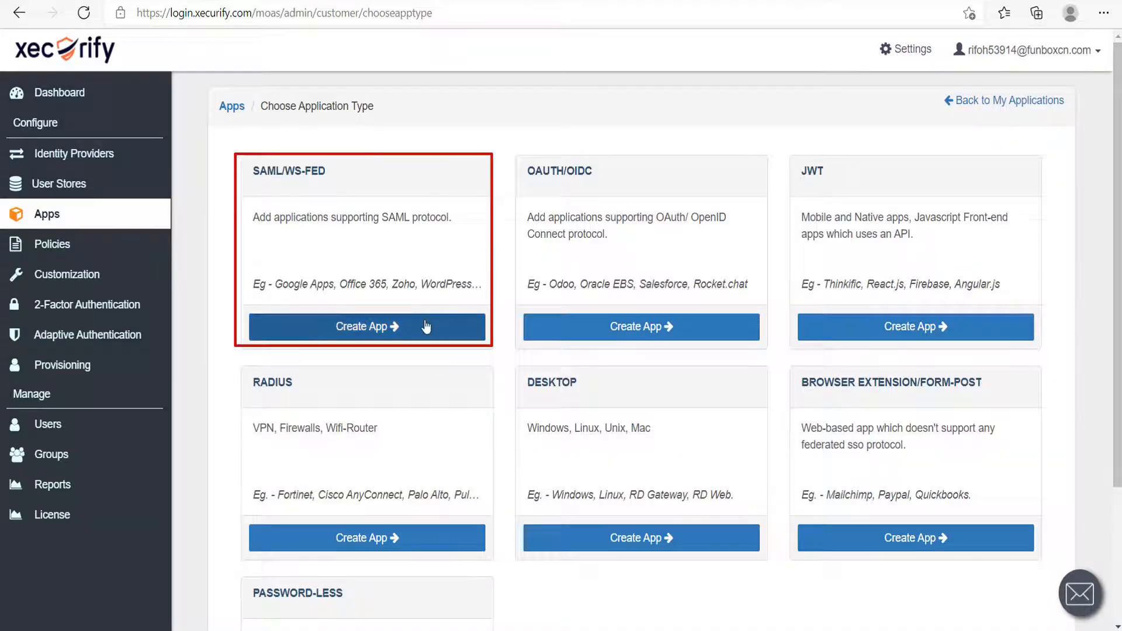
pyautogui.click(426, 327)
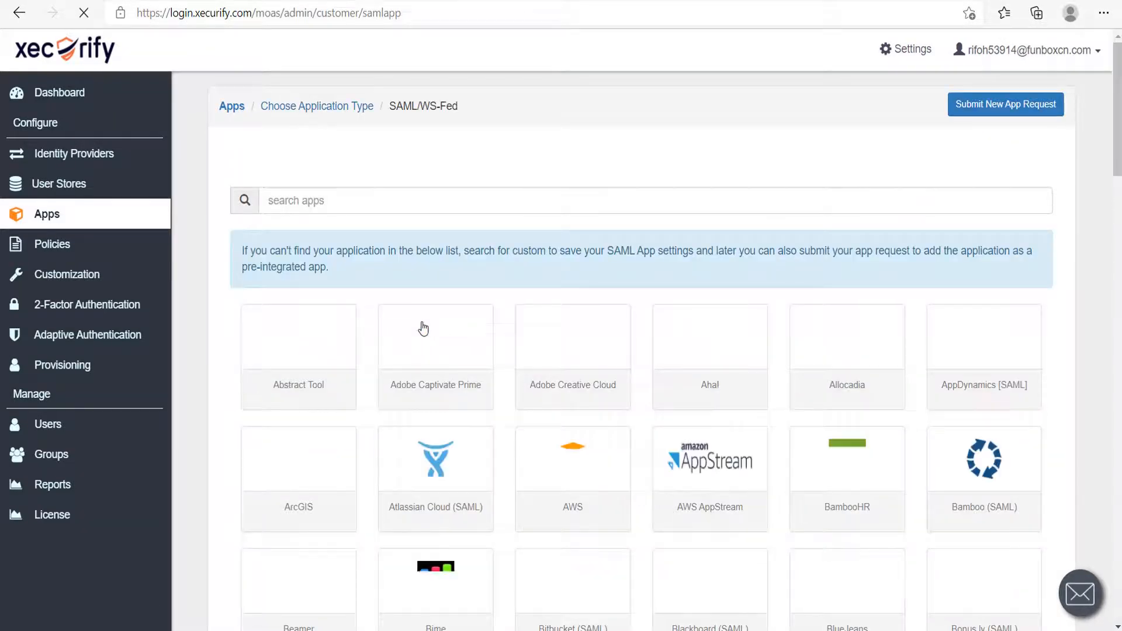
pyautogui.click(371, 232)
pyautogui.write('custom')
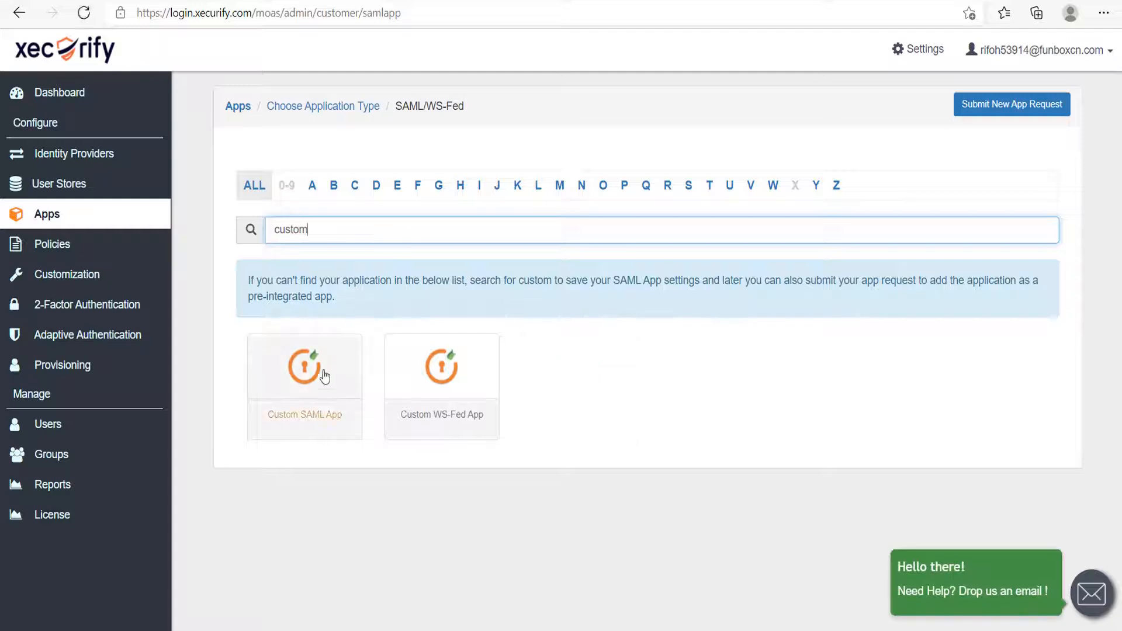
pyautogui.click(309, 383)
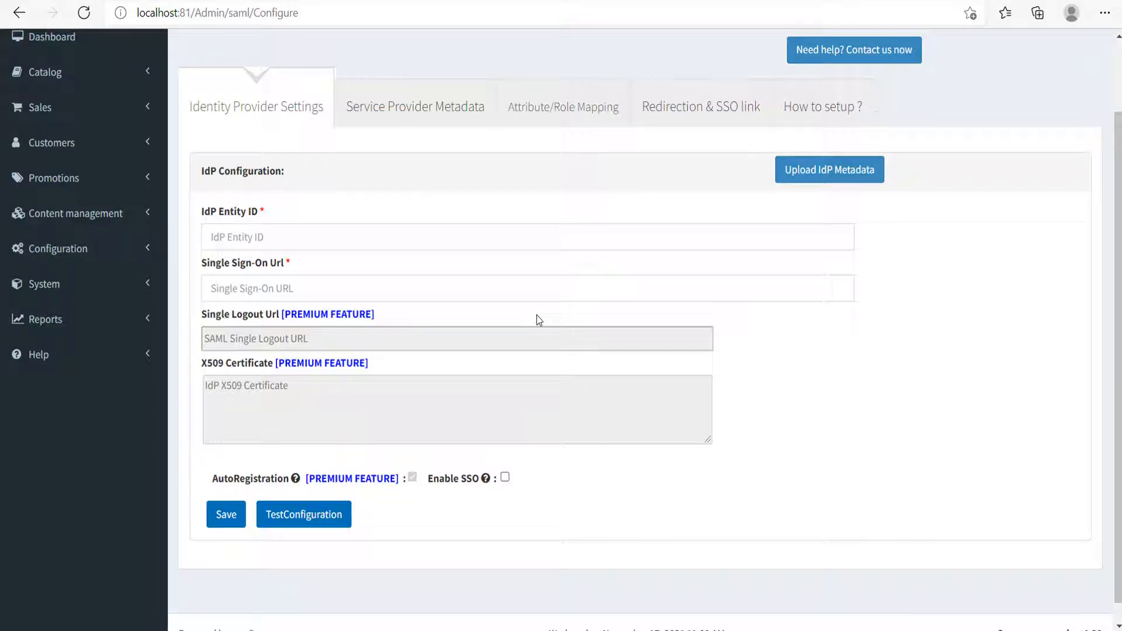
# Download the service provider metadata XML file from the miniOrange plugin configuration in nopCommerce.
pyautogui.click(433, 117)
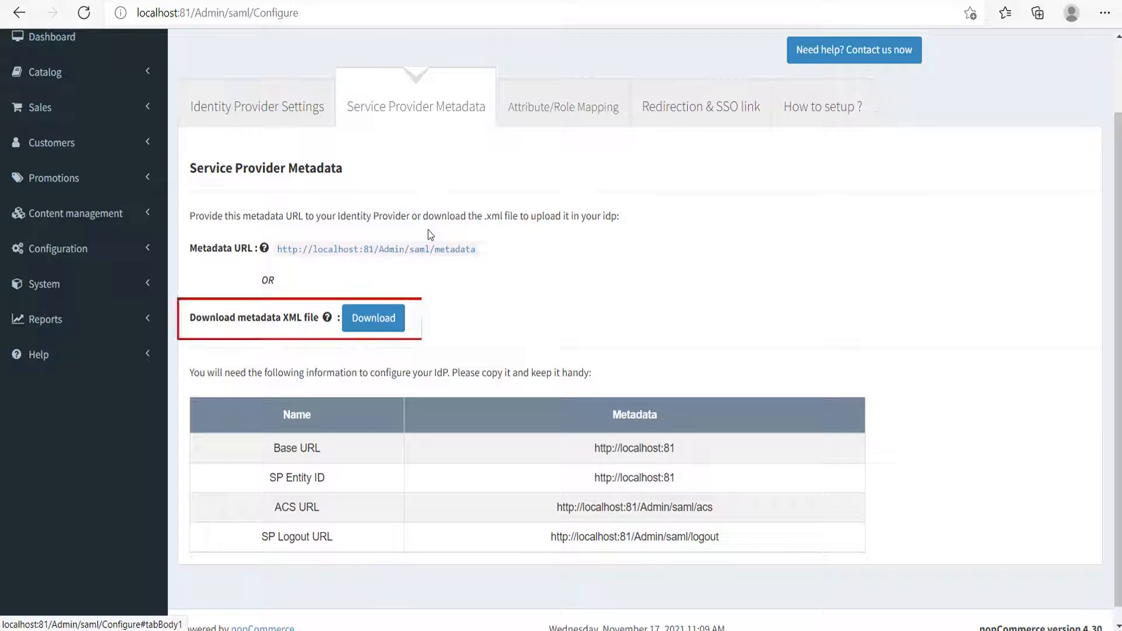
pyautogui.click(387, 326)
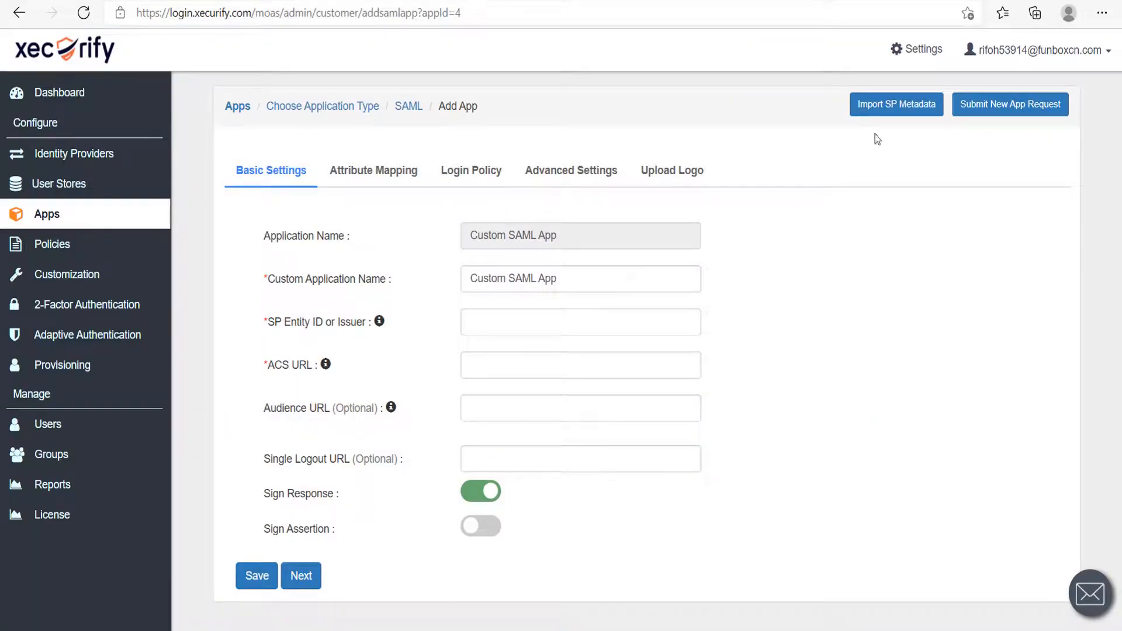
# Import the sp-metadata XML file into the xecurify custom SAML app under the name nopcommerce, and save the app.
pyautogui.click(888, 113)
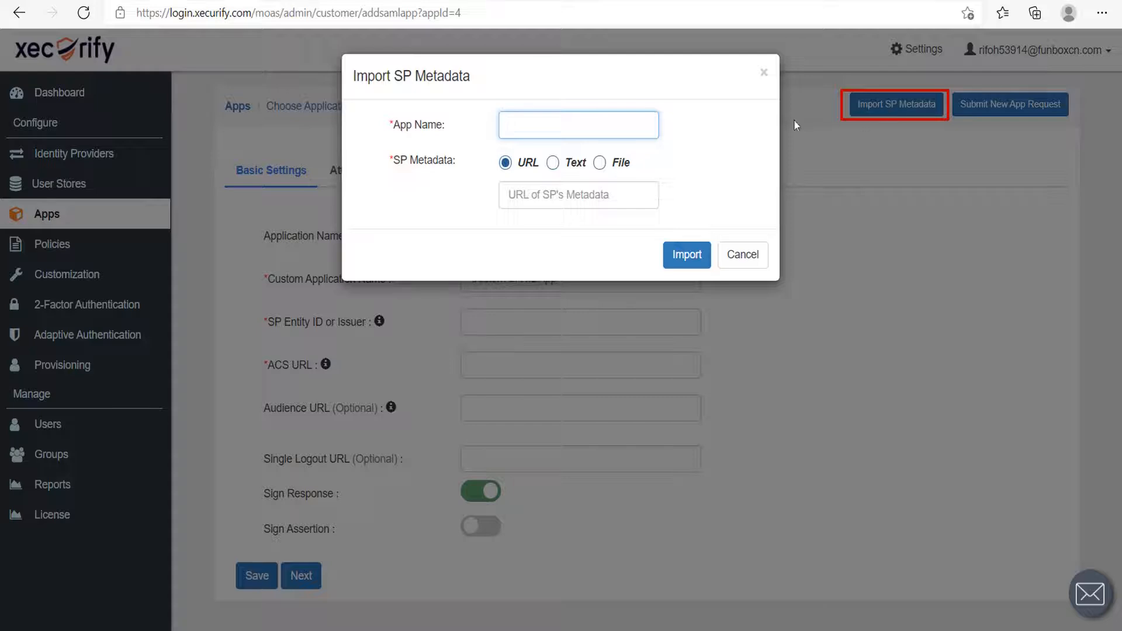
pyautogui.write('nopcommerce')
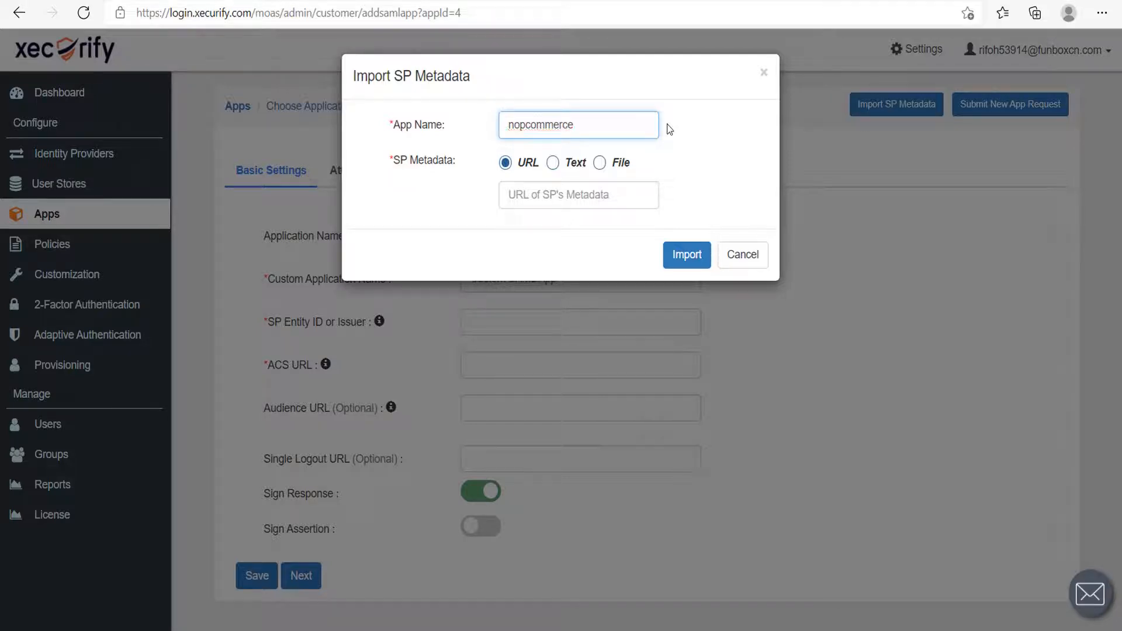
pyautogui.click(670, 129)
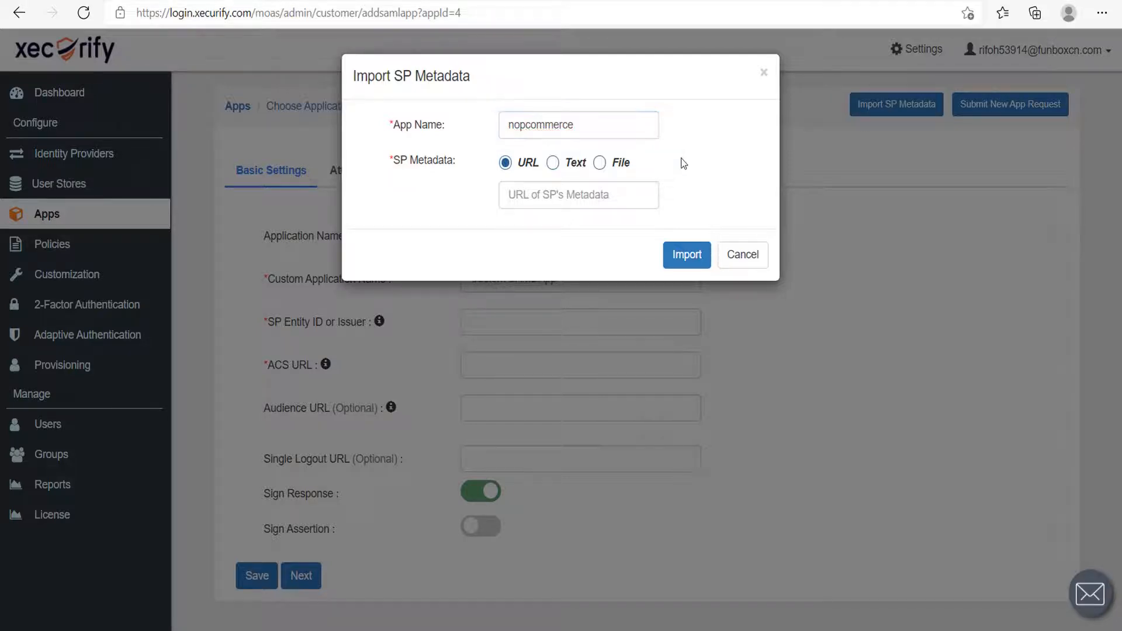
pyautogui.click(599, 163)
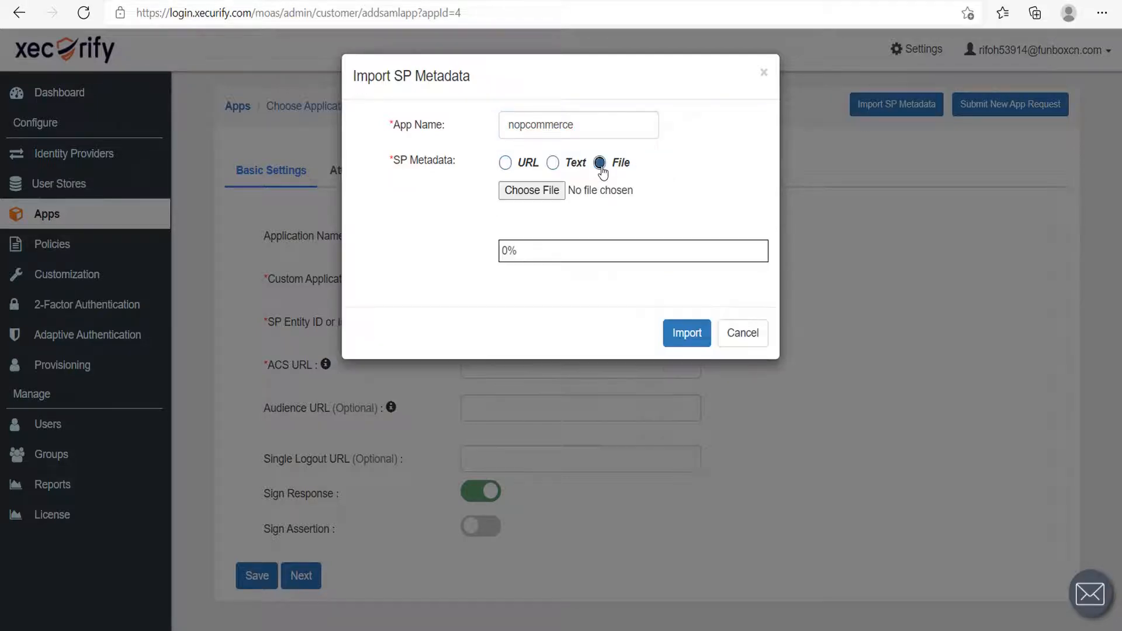
pyautogui.click(552, 192)
pyautogui.click(174, 108)
pyautogui.click(438, 330)
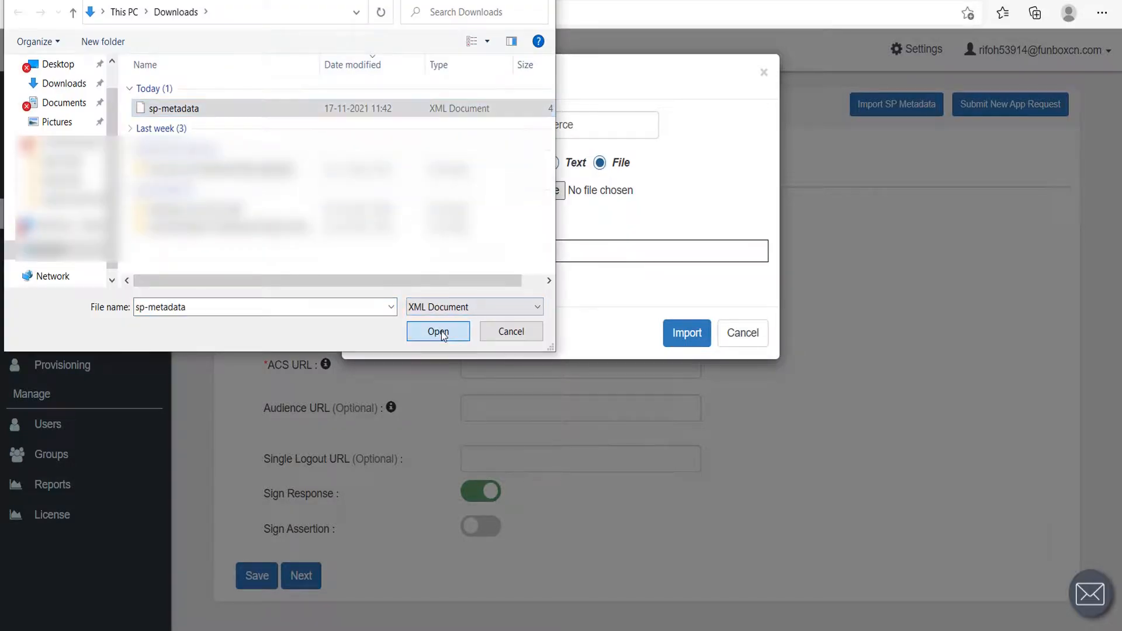
pyautogui.click(685, 334)
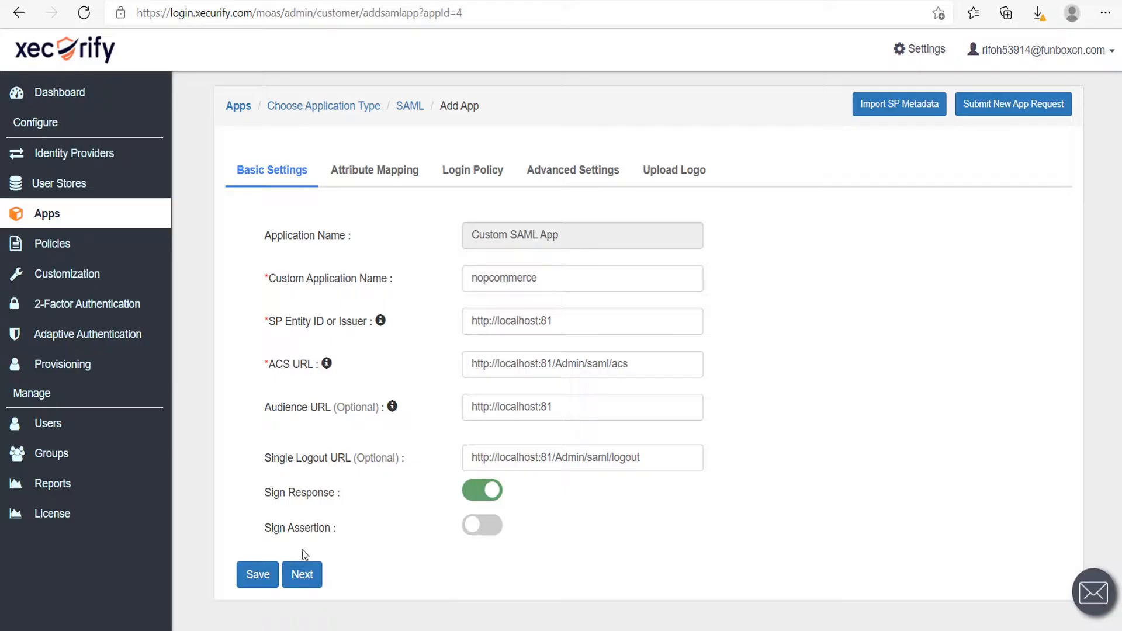
pyautogui.click(266, 575)
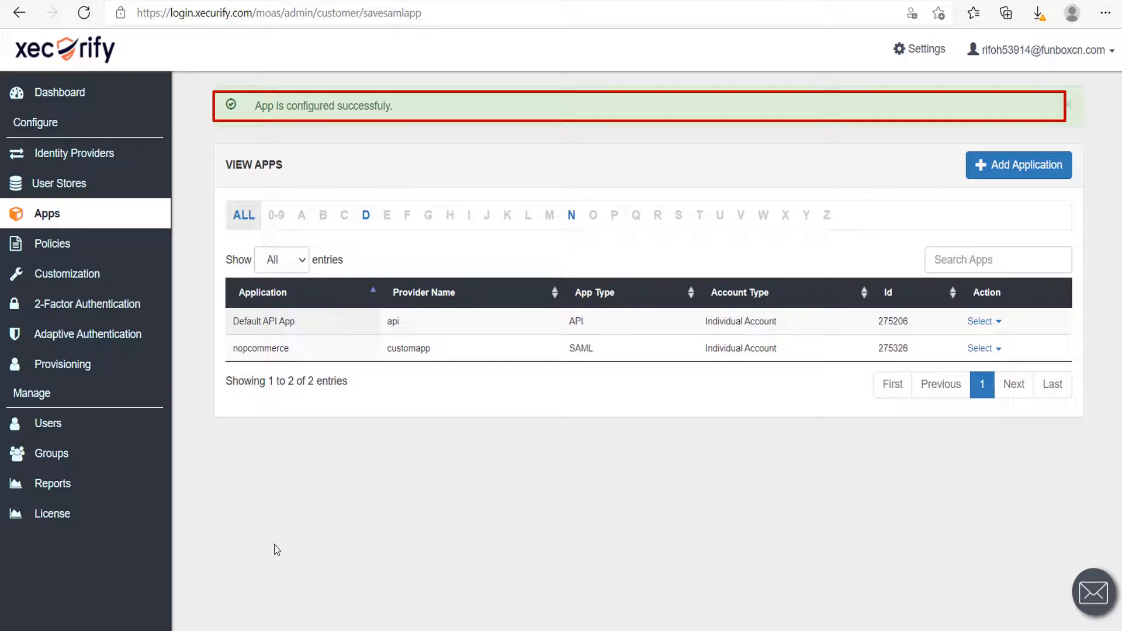
# Show the metadata details for miniOrange as IdP for the nopcommerce app and download the metadata file.
pyautogui.click(991, 349)
pyautogui.click(992, 393)
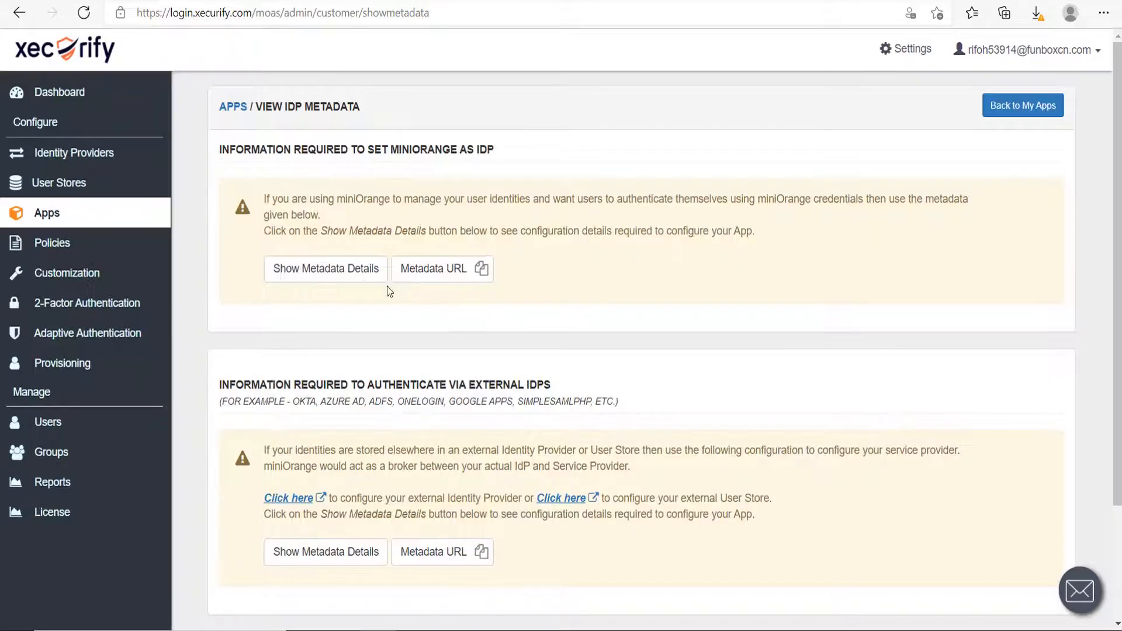
pyautogui.click(354, 278)
pyautogui.scroll(-1, 486, 361)
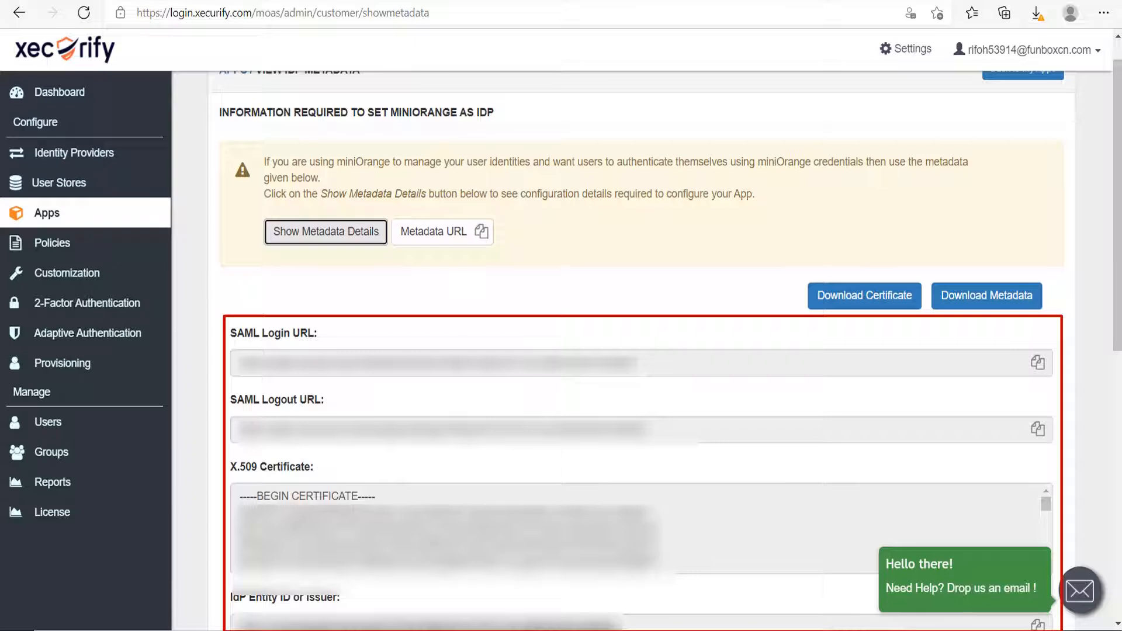
pyautogui.scroll(-1, 826, 363)
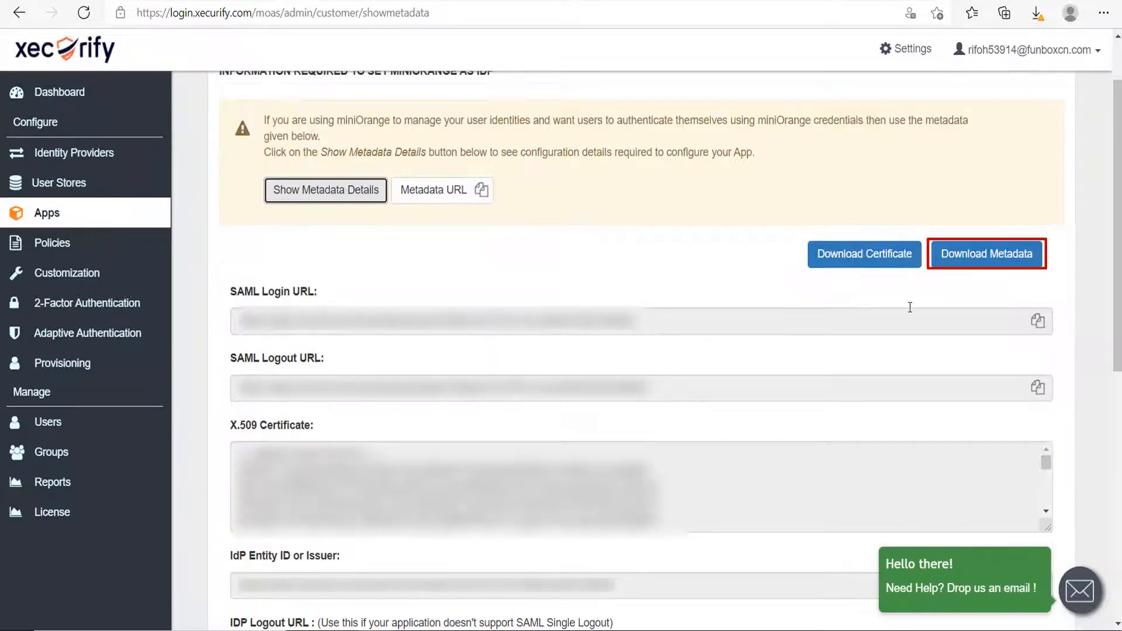
pyautogui.click(982, 263)
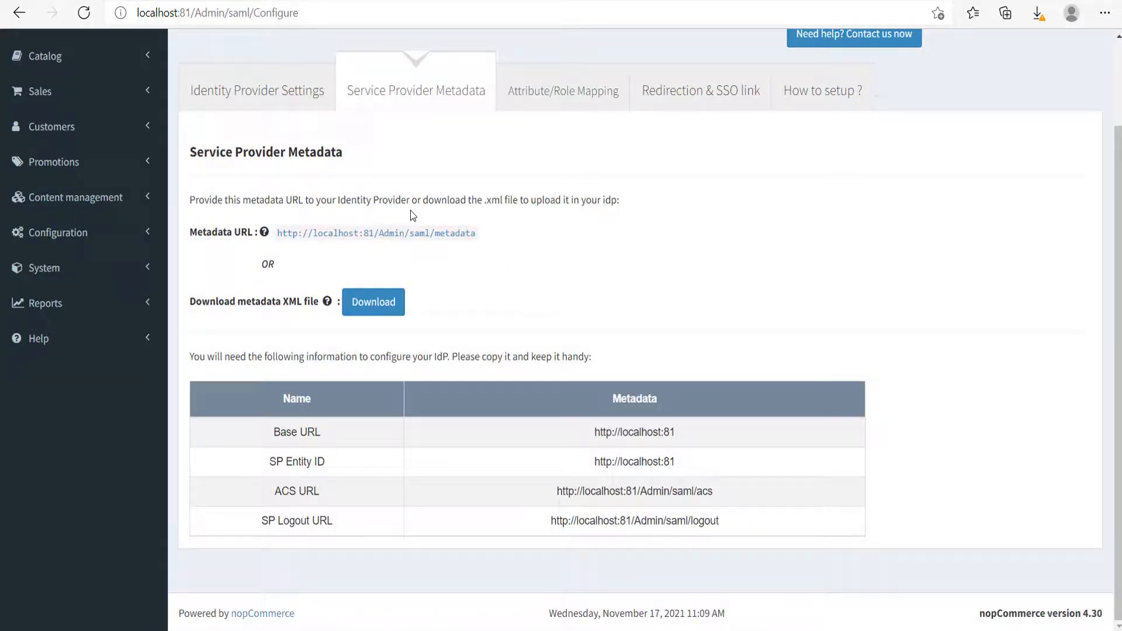
# Upload nopcommerce.xml as the IdP metadata in the identity provider settings of nopCommerce's miniOrange plugin.
pyautogui.click(278, 113)
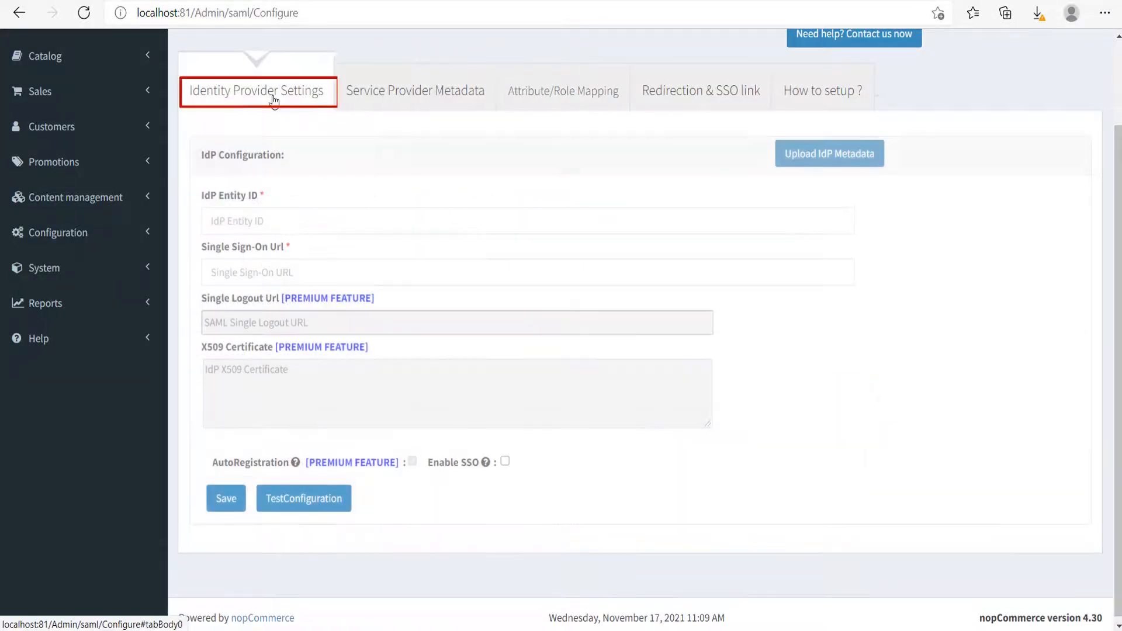
pyautogui.scroll(1, 474, 254)
pyautogui.scroll(-1, 475, 255)
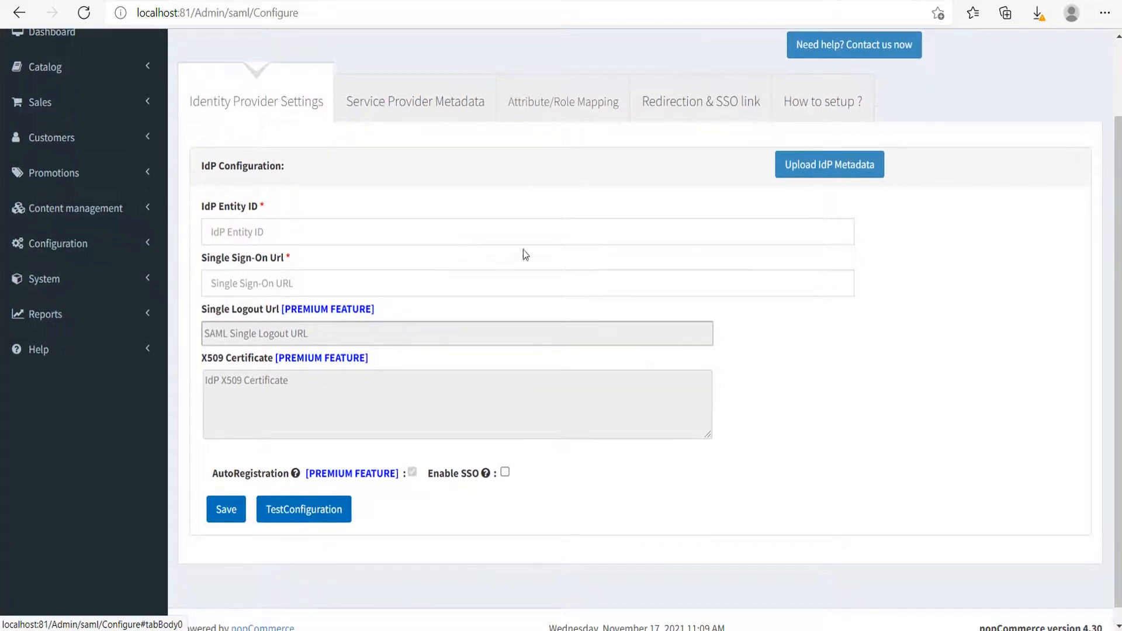
pyautogui.click(837, 166)
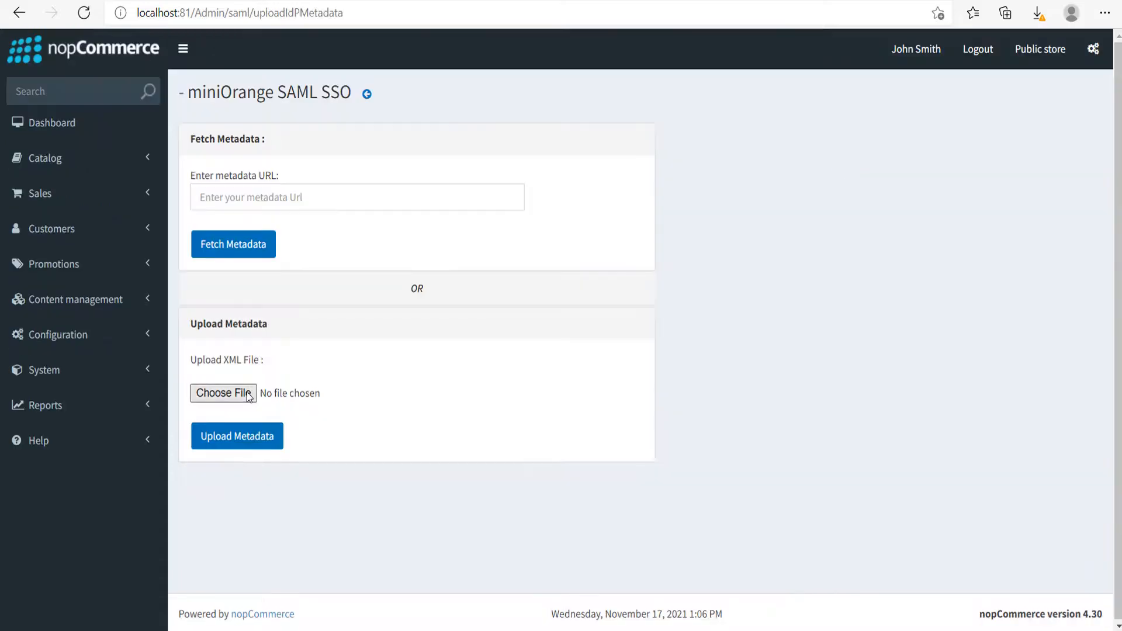
pyautogui.click(248, 393)
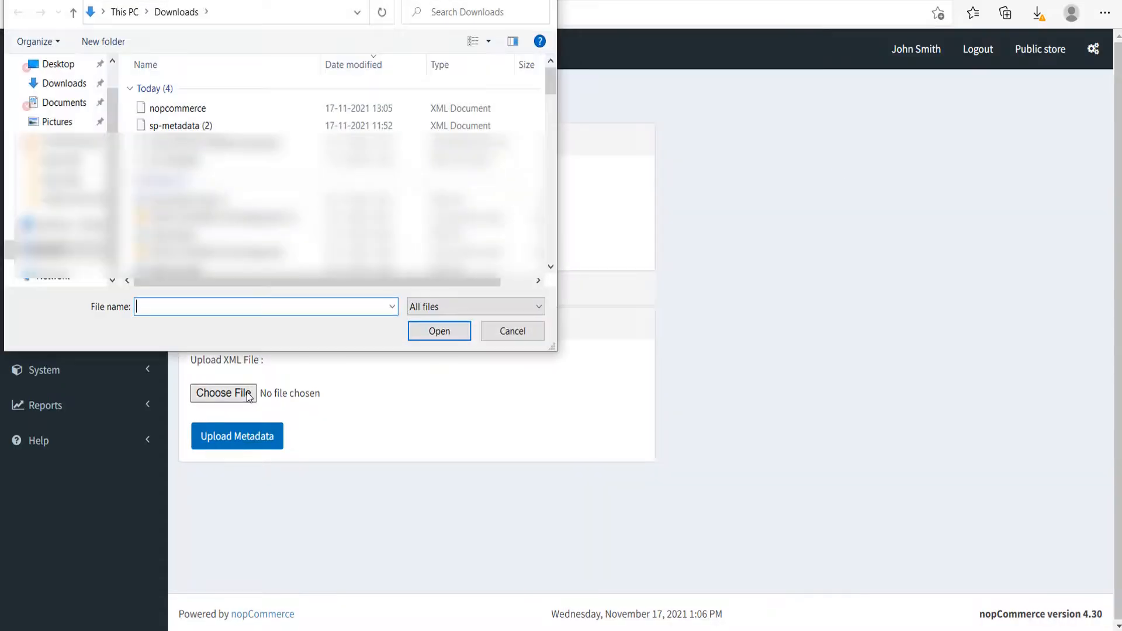
pyautogui.click(203, 110)
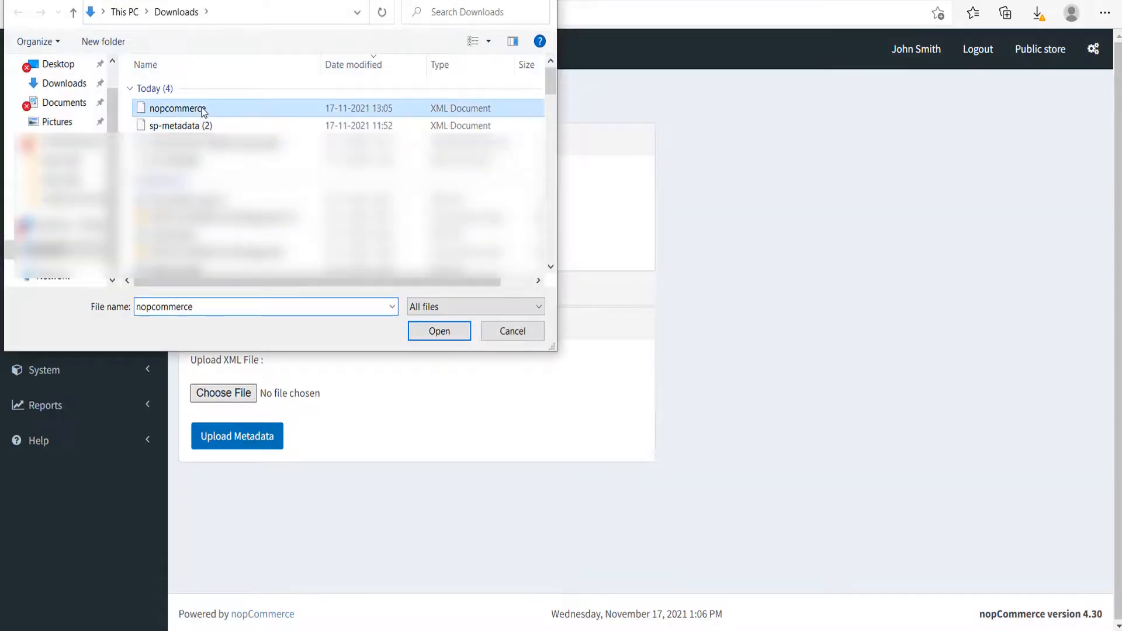
pyautogui.click(451, 338)
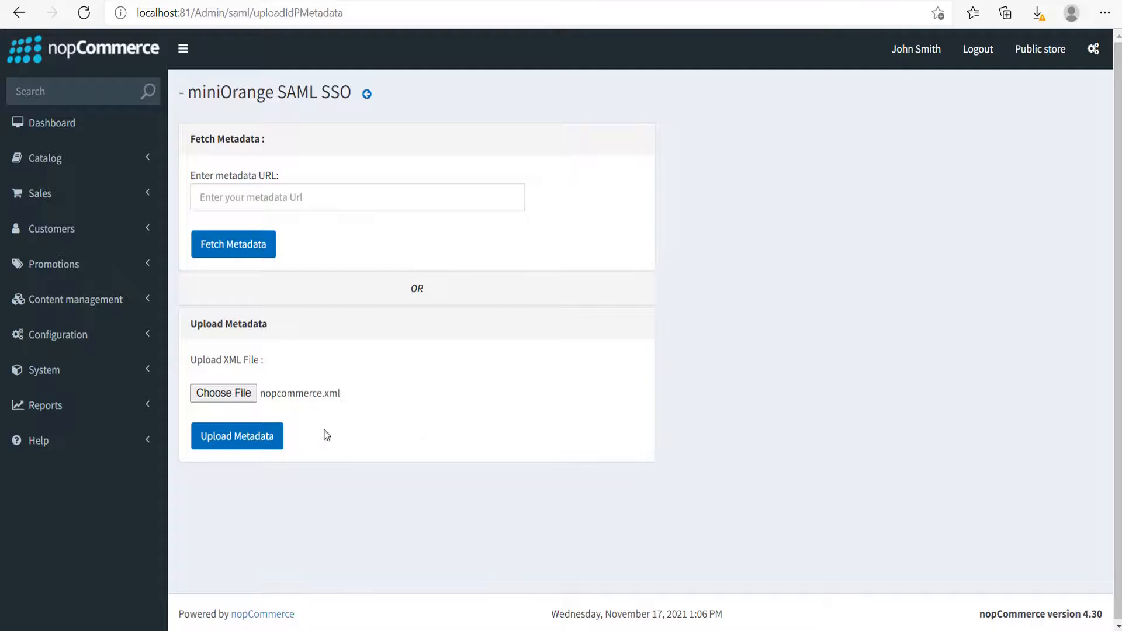
pyautogui.click(258, 446)
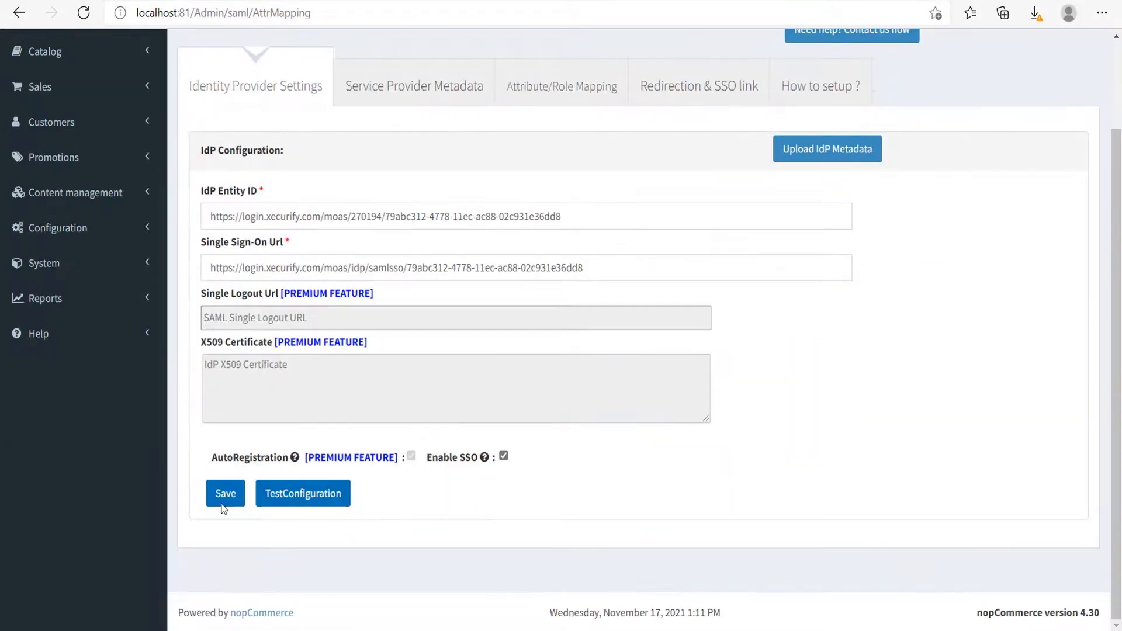
# Save the identity provider settings of the miniOrange plugin and run its configuration test.
pyautogui.click(225, 494)
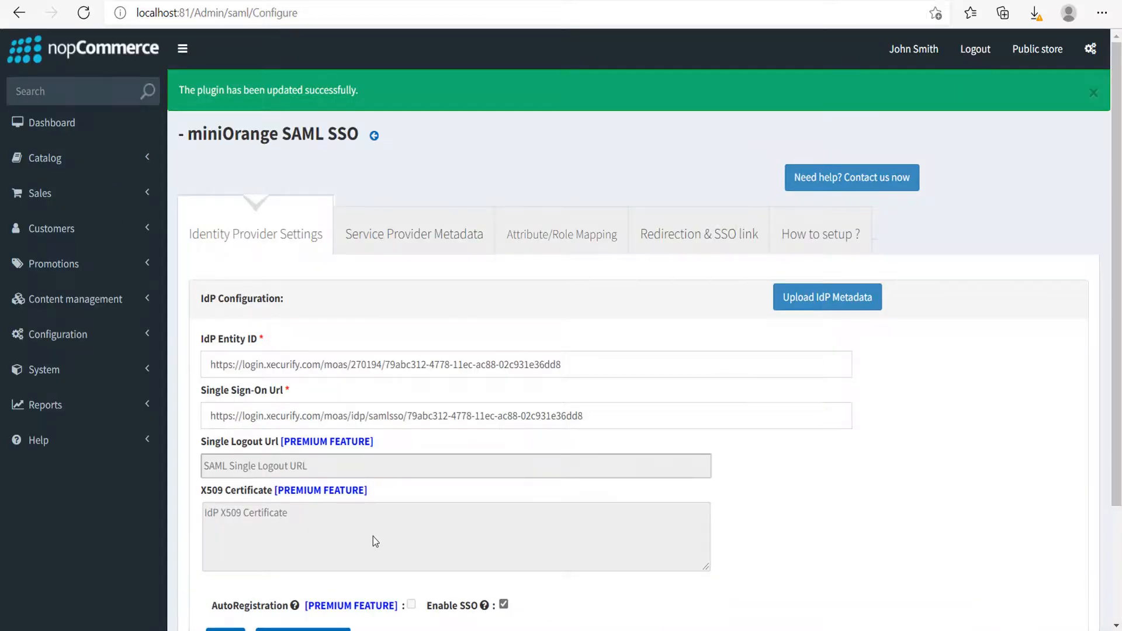
pyautogui.scroll(-2, 373, 537)
pyautogui.click(337, 532)
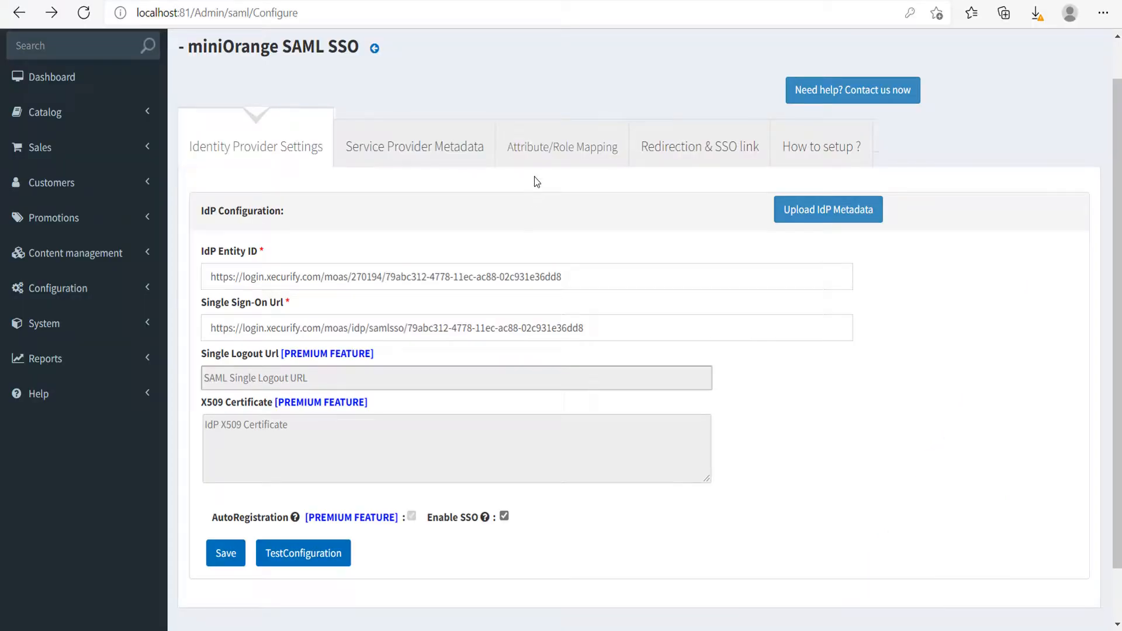
# Map the Email attribute to "email" in the plugin's basic attribute mapping and save it.
pyautogui.click(540, 152)
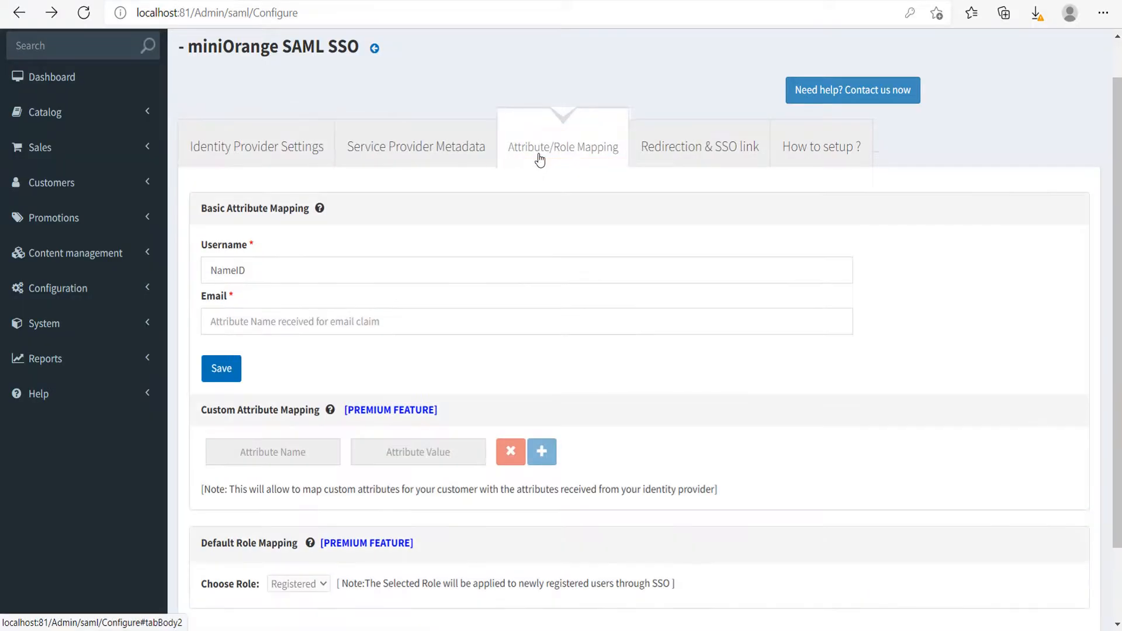
pyautogui.click(342, 324)
pyautogui.write('email')
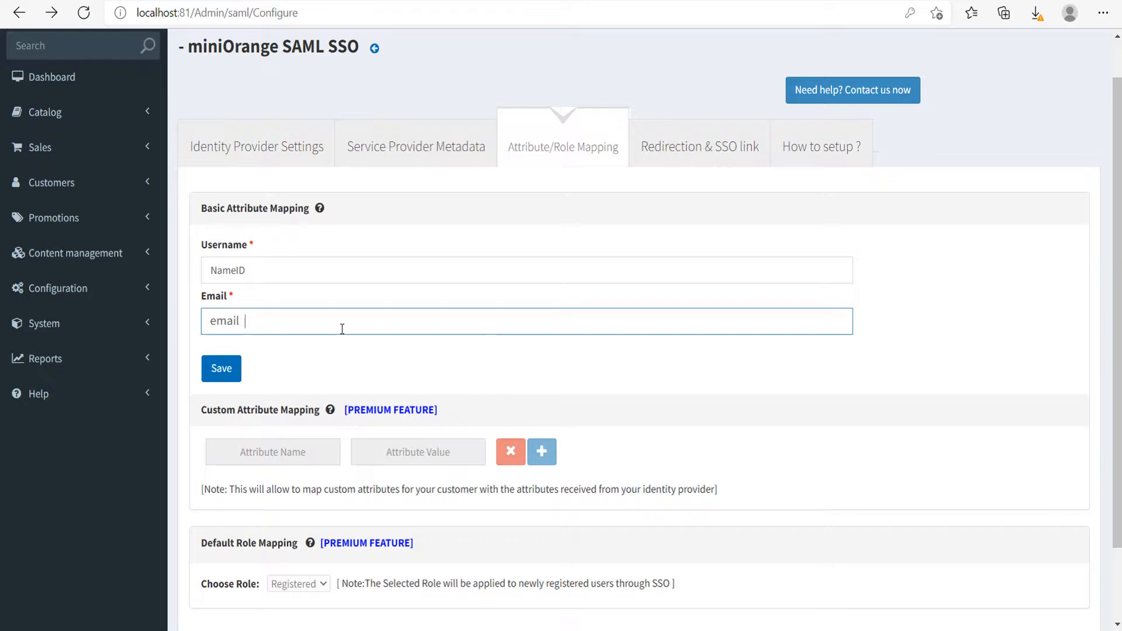
pyautogui.click(229, 384)
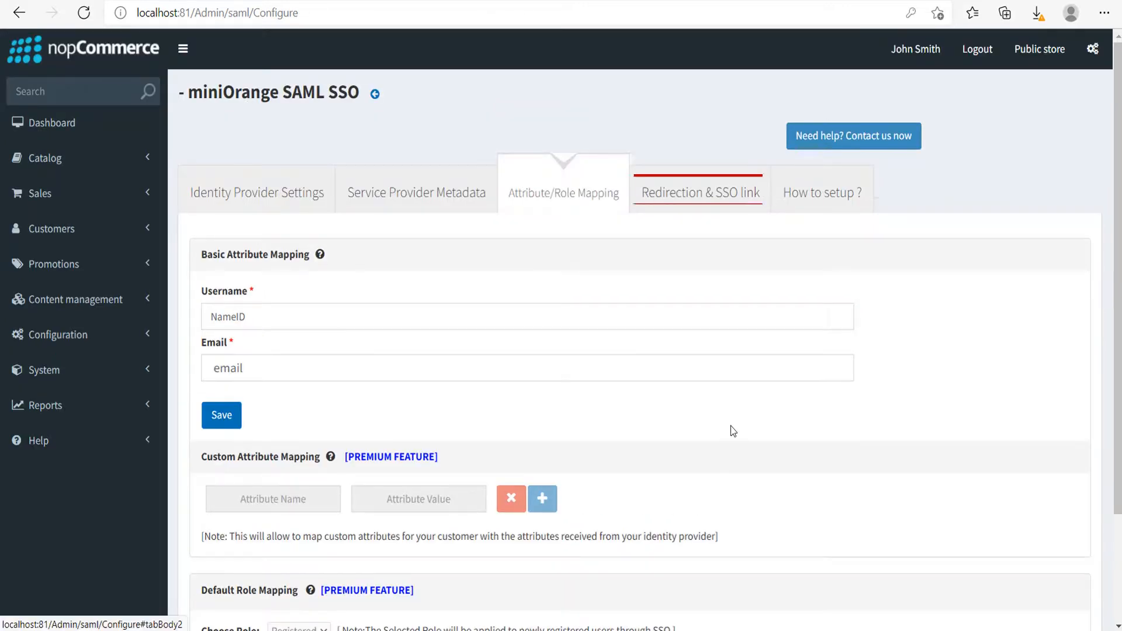
pyautogui.click(707, 198)
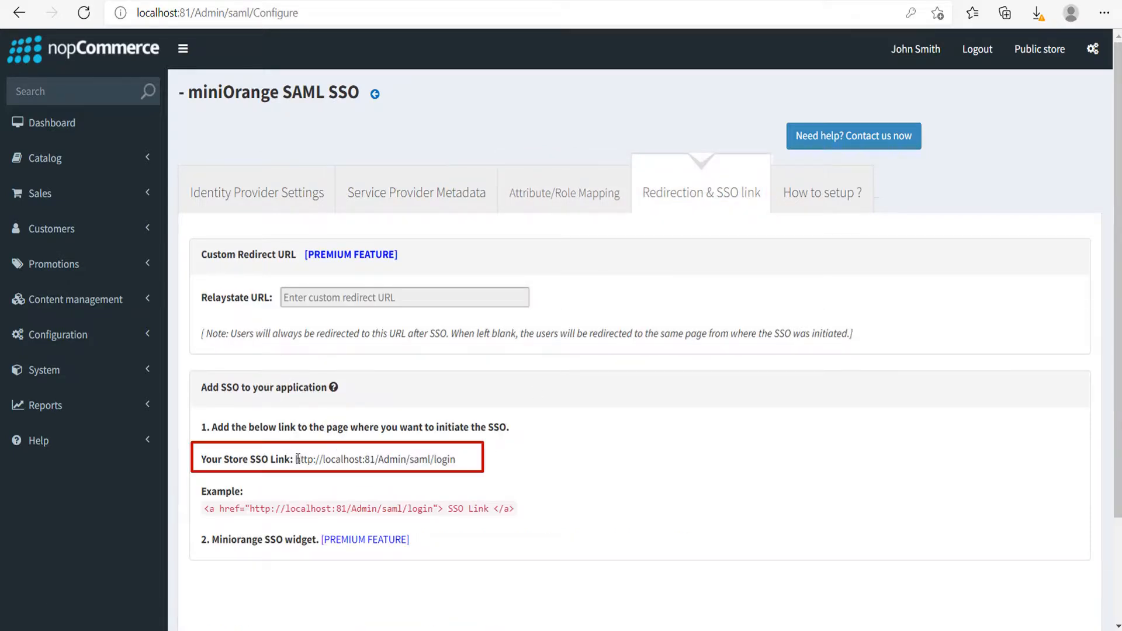
pyautogui.moveTo(297, 460); pyautogui.dragTo(474, 460)
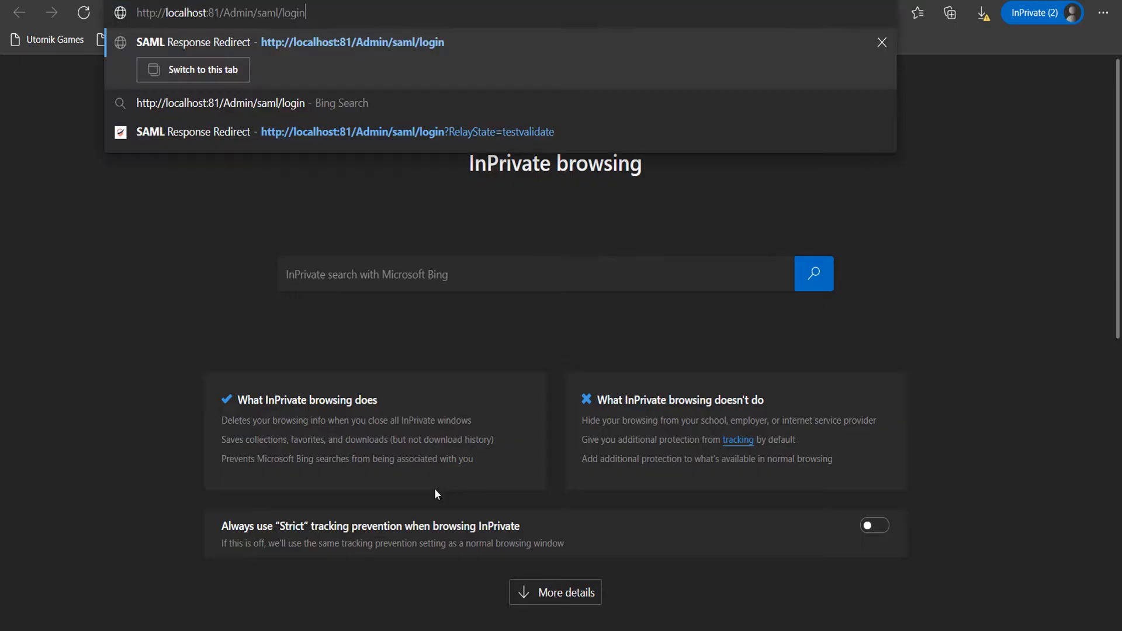
pyautogui.press('Return')
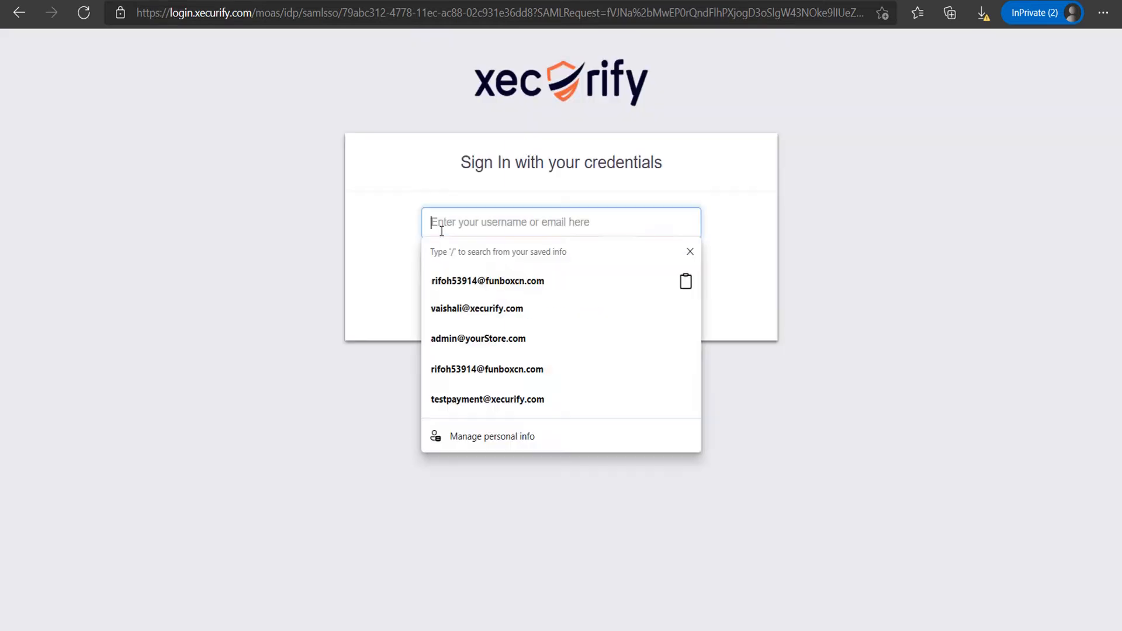
# Sign in to the store through xecurify, choosing the saved account e-mail and entering the account password.
pyautogui.click(478, 275)
pyautogui.click(478, 271)
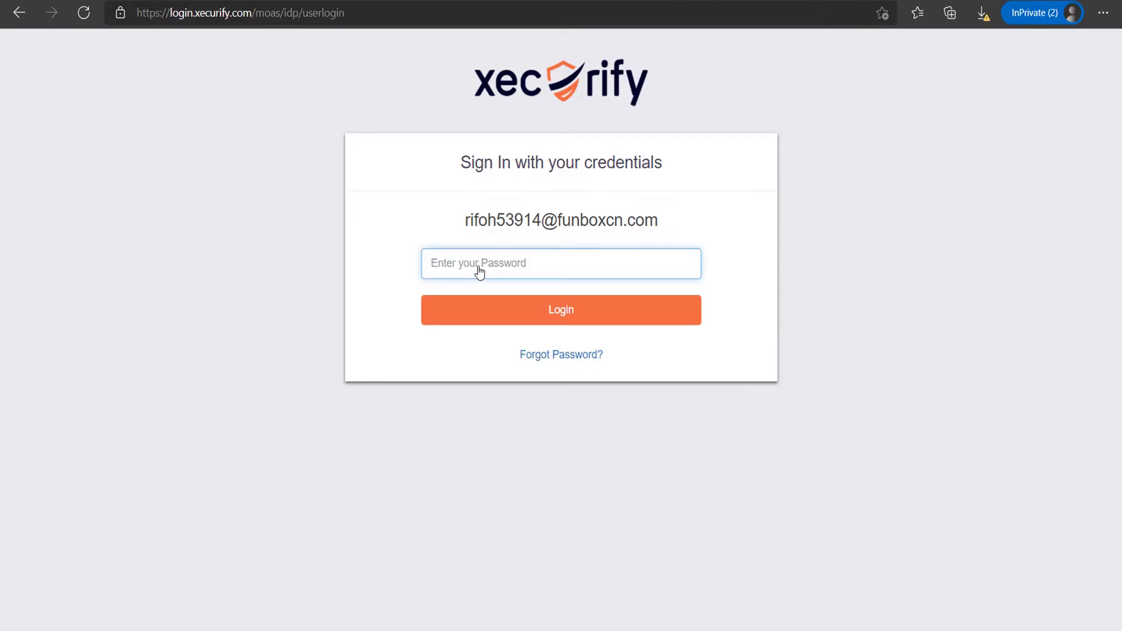
pyautogui.write('•••••••••')
pyautogui.press('Return')
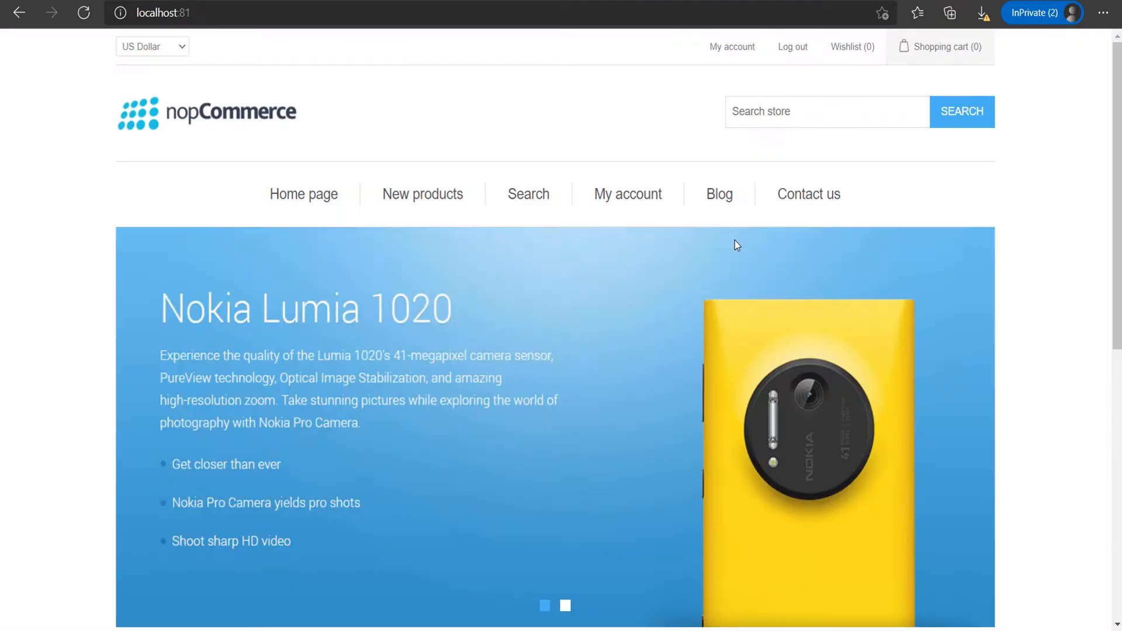